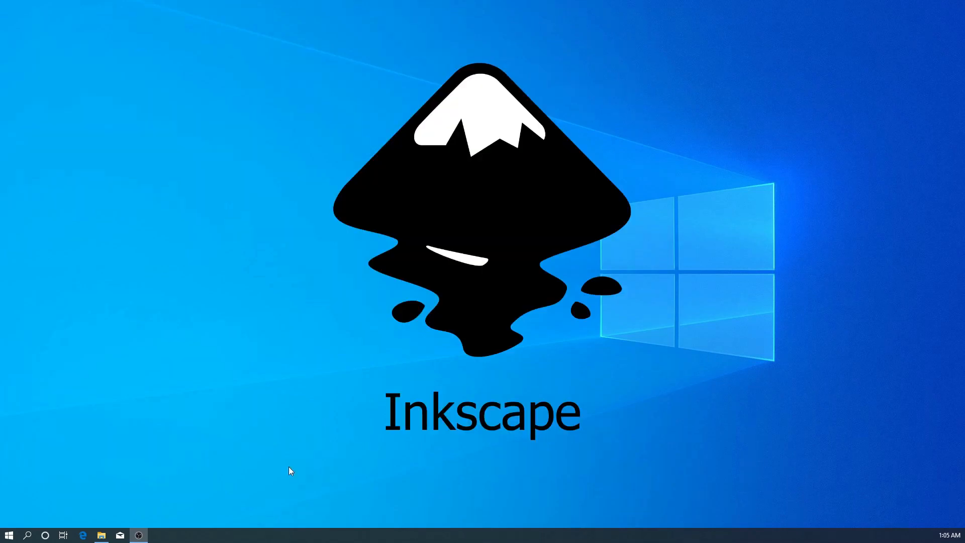
Launch Inkscape and open the document properties of the new blank document
{"action": "left_click", "coordinate": [5, 536]}
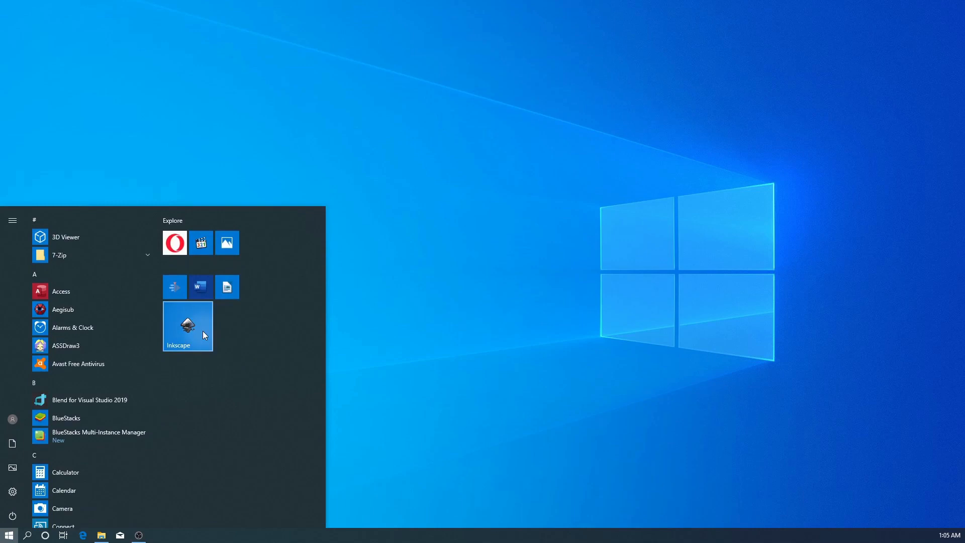
{"action": "left_click", "coordinate": [203, 331]}
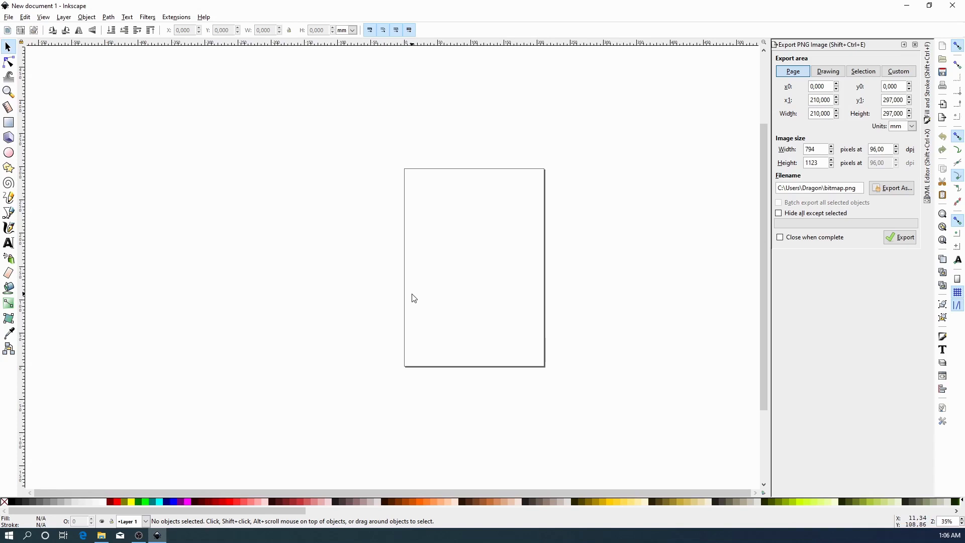
{"action": "left_click", "coordinate": [9, 18]}
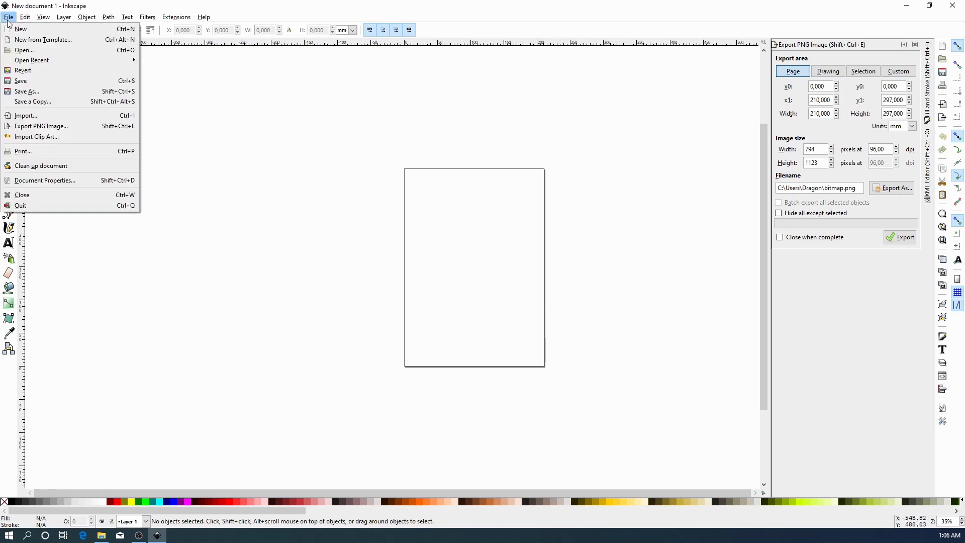
{"action": "left_click", "coordinate": [93, 181]}
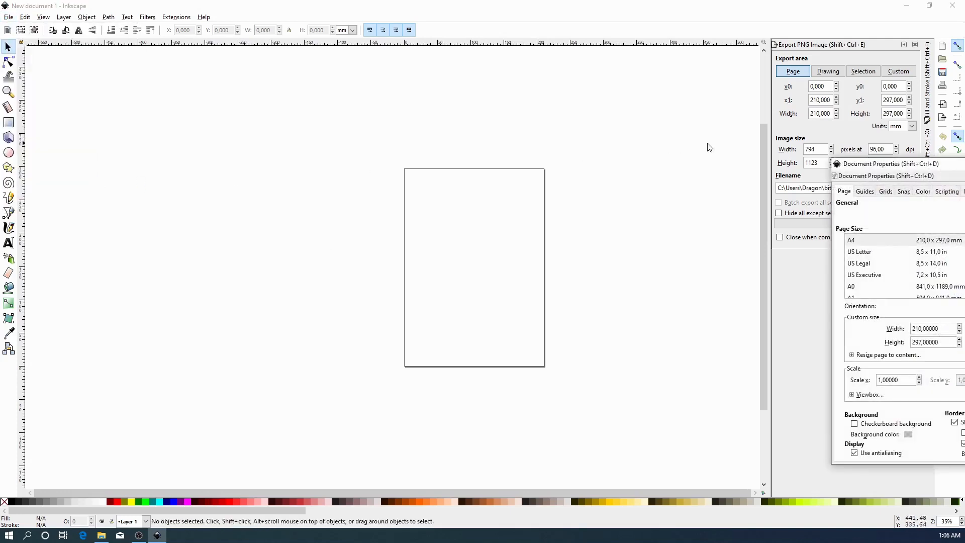
{"action": "left_click_drag", "start_coordinate": [909, 169], "coordinate": [375, 115]}
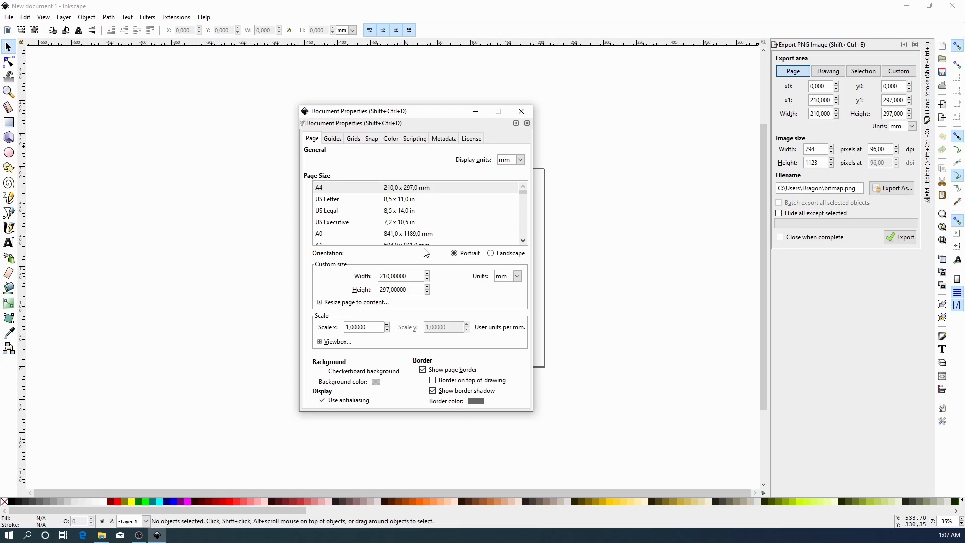
Set the custom page size to 230 × 230 px and close the document properties
{"action": "left_click", "coordinate": [507, 276]}
{"action": "left_click", "coordinate": [503, 347]}
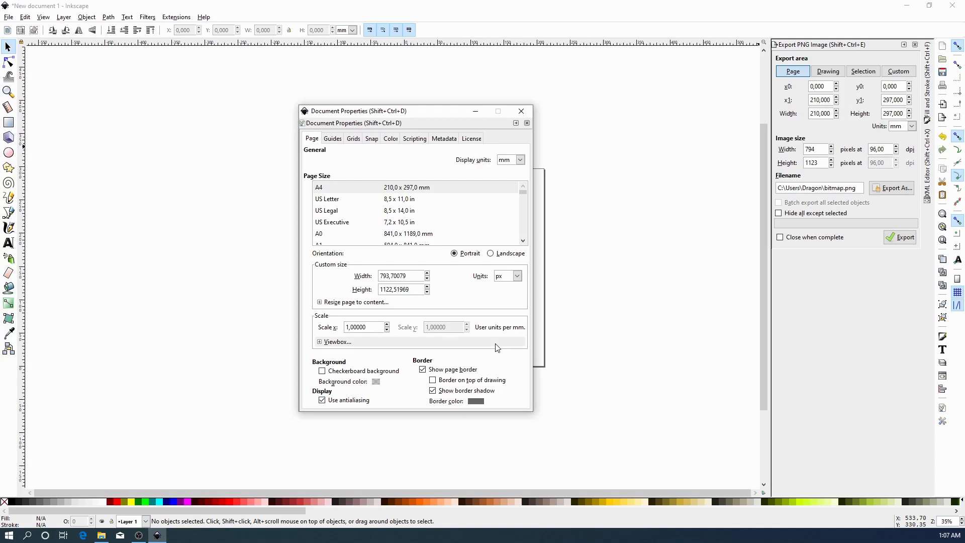
{"action": "left_click_drag", "start_coordinate": [412, 276], "coordinate": [345, 272]}
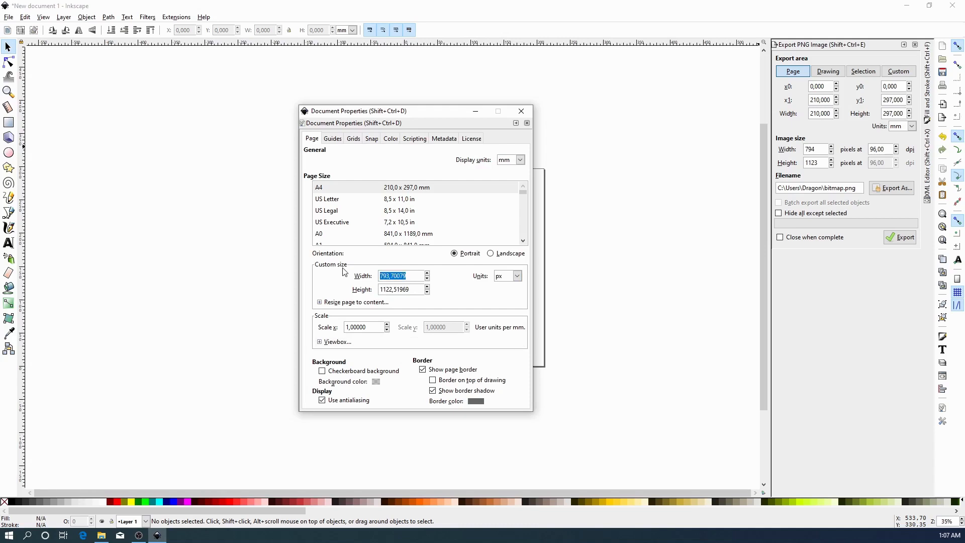
{"action": "type", "text": "230"}
{"action": "left_click", "coordinate": [419, 292]}
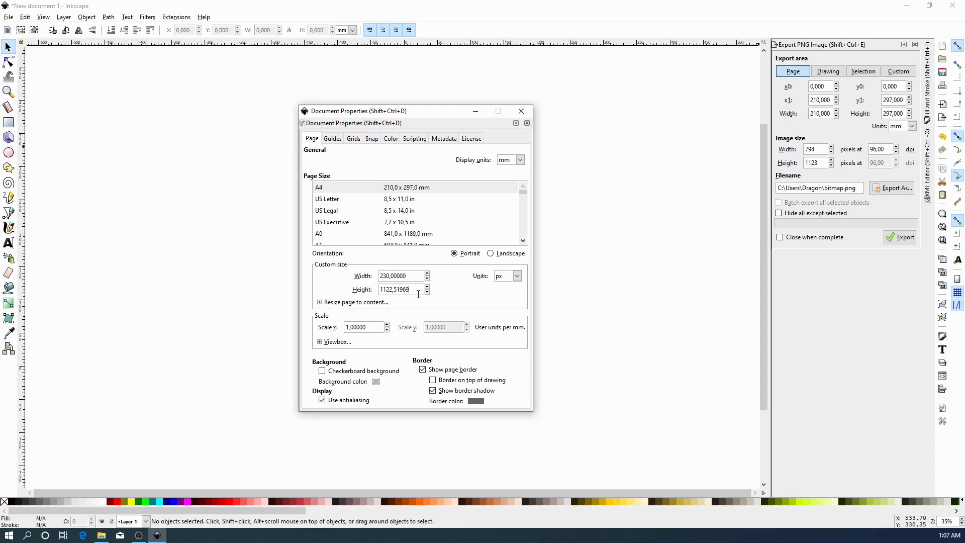
{"action": "key", "text": "ctrl+a"}
{"action": "type", "text": "230"}
{"action": "left_click", "coordinate": [404, 276]}
{"action": "left_click", "coordinate": [520, 111]}
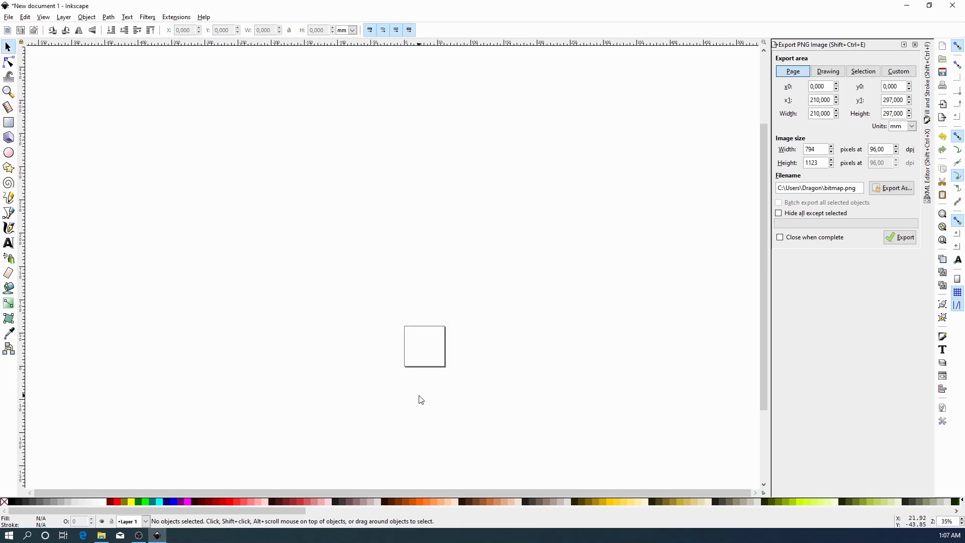
Add the text "Ikon SVG Pertama" near the upper edge of the page
{"action": "scroll", "coordinate": [431, 401], "scroll_direction": "up", "scroll_amount": 5}
{"action": "left_click_drag", "start_coordinate": [440, 216], "coordinate": [415, 373]}
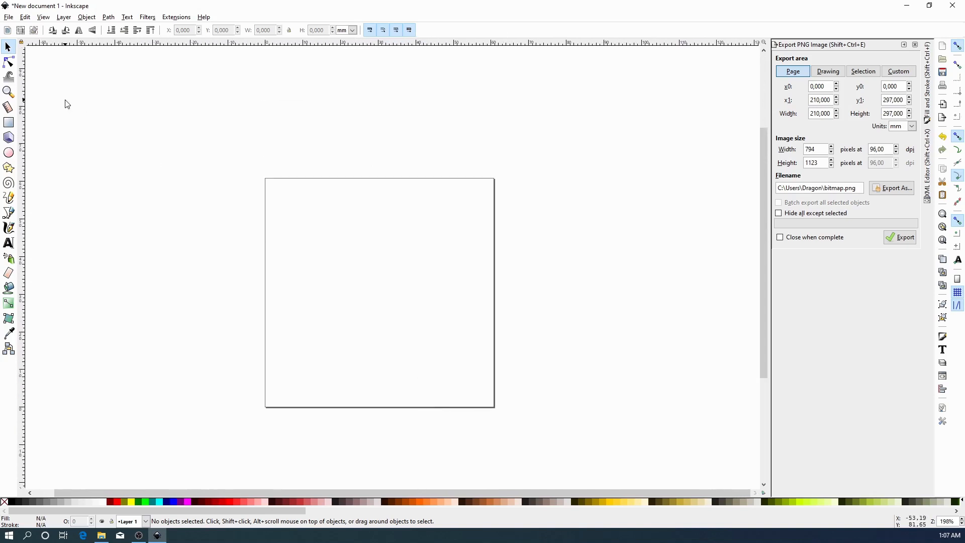
{"action": "left_click", "coordinate": [9, 243]}
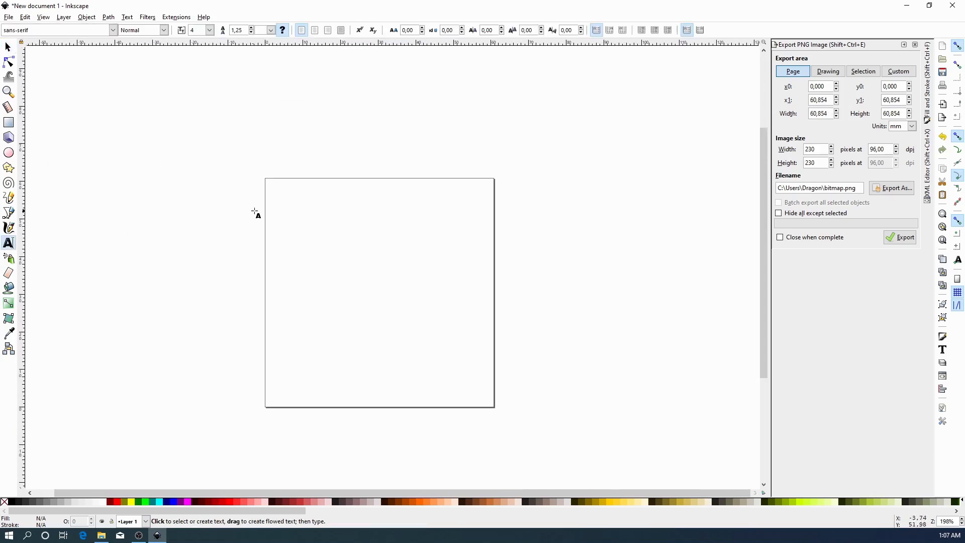
{"action": "left_click", "coordinate": [280, 200]}
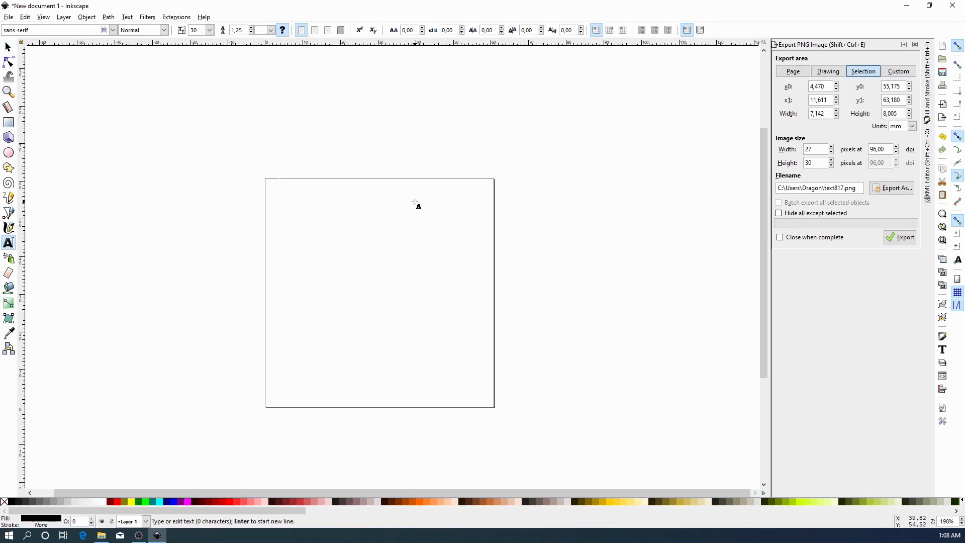
{"action": "type", "text": "Ikon S"}
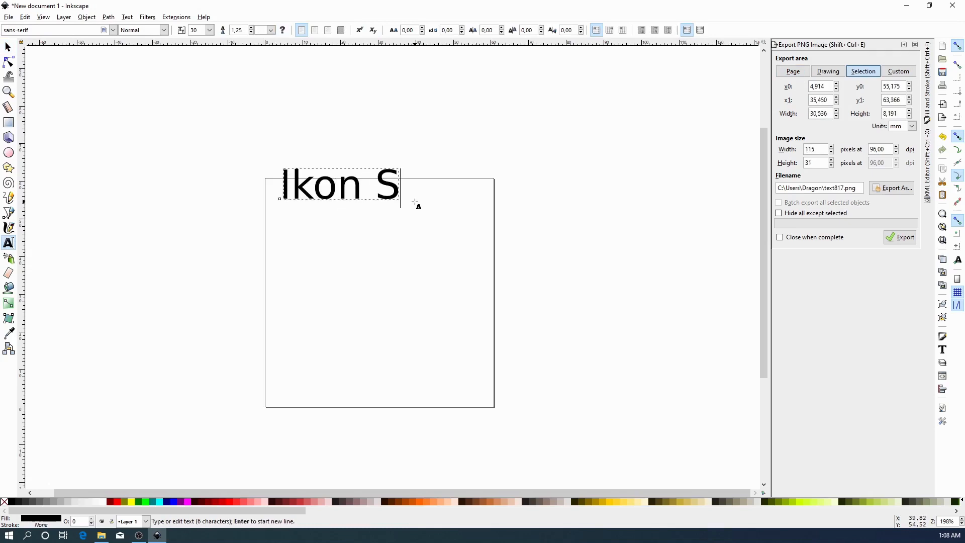
{"action": "type", "text": "VG Pertama"}
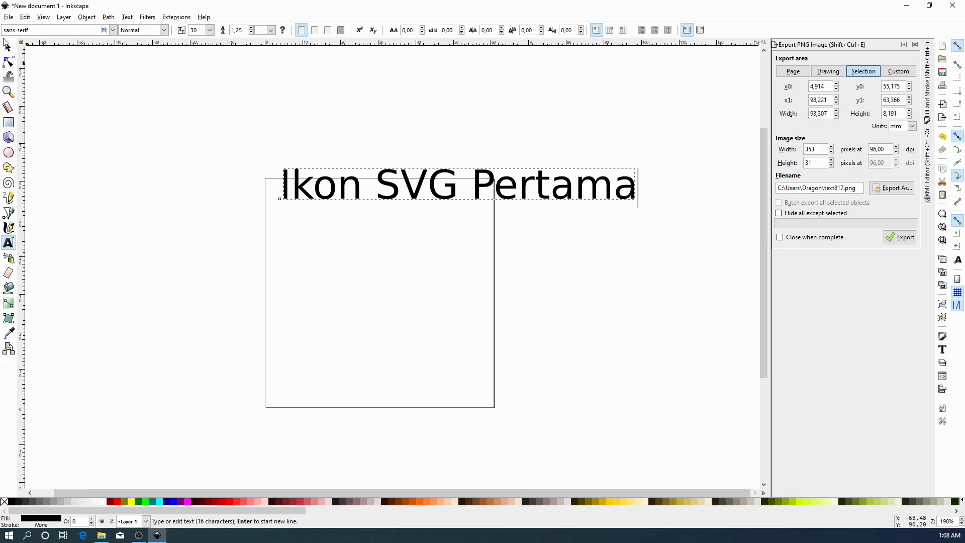
Scale the text to about 55 mm wide and place it inside the page near its upper edge
{"action": "left_click", "coordinate": [8, 47]}
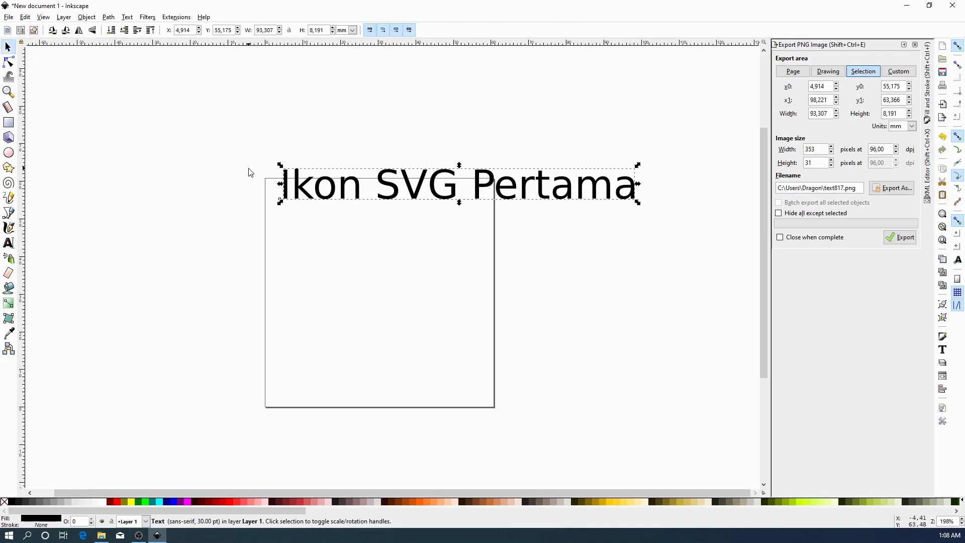
{"action": "left_click_drag", "start_coordinate": [278, 169], "coordinate": [392, 194]}
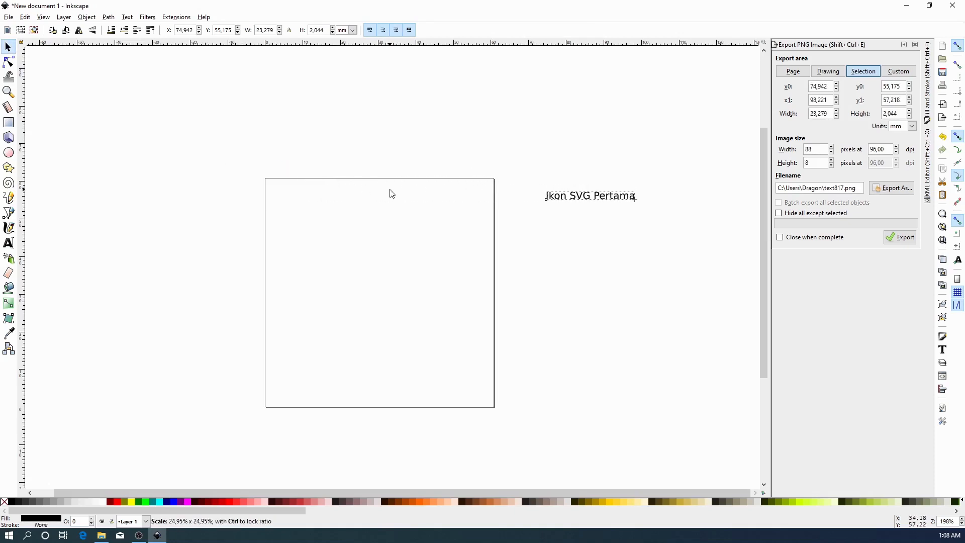
{"action": "left_click_drag", "start_coordinate": [578, 206], "coordinate": [215, 351]}
{"action": "left_click", "coordinate": [404, 221]}
{"action": "mouse_move", "coordinate": [394, 224]}
{"action": "left_mouse_down"}
{"action": "mouse_move", "coordinate": [420, 209]}
{"action": "mouse_move", "coordinate": [455, 215]}
{"action": "mouse_move", "coordinate": [453, 224]}
{"action": "left_mouse_up"}
{"action": "left_click", "coordinate": [145, 210]}
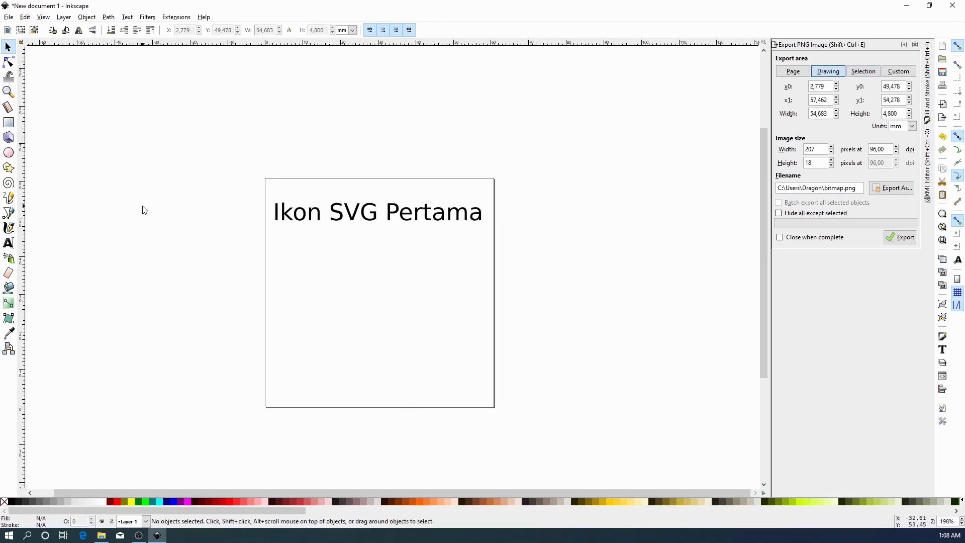
Draw two overlapping five-cornered stars, about 54 mm and 58 mm wide, over the page
{"action": "left_click", "coordinate": [8, 167]}
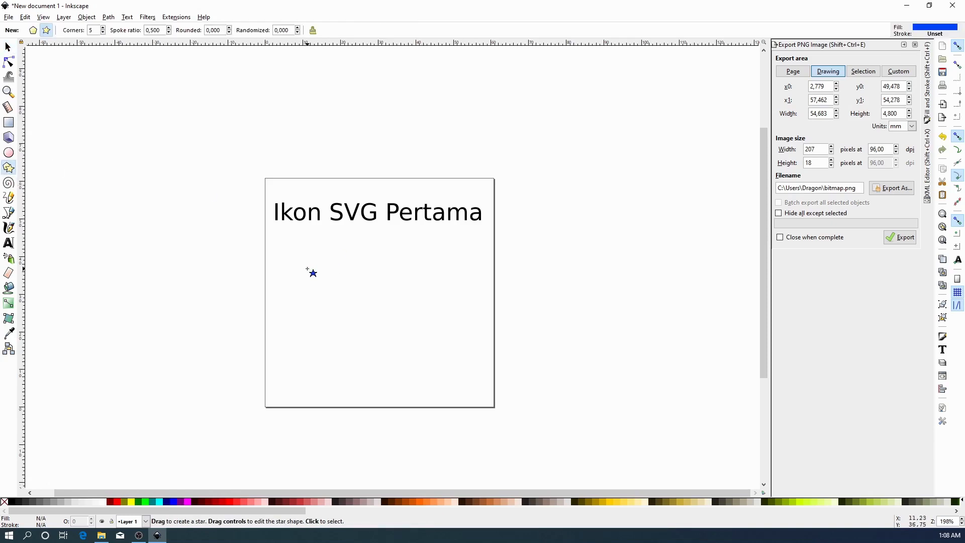
{"action": "left_click_drag", "start_coordinate": [307, 269], "coordinate": [413, 244]}
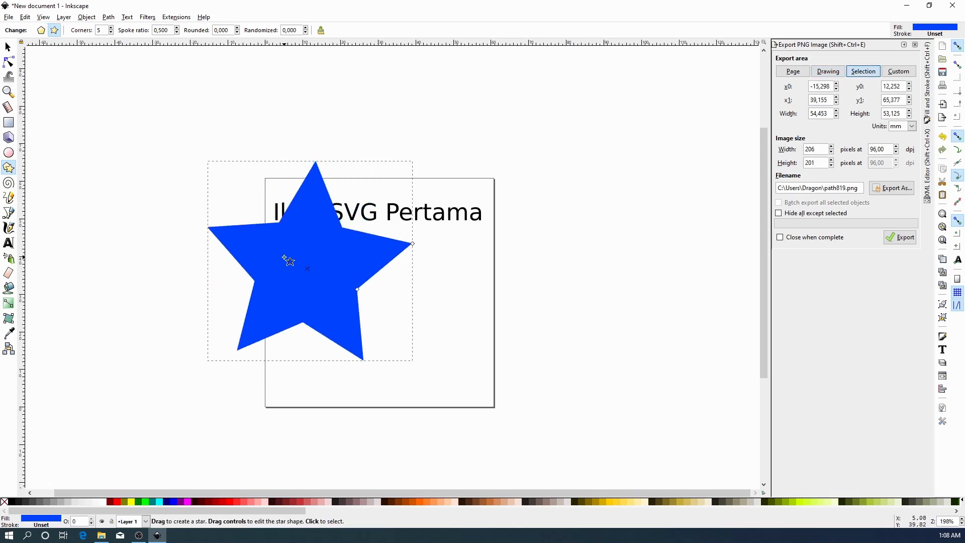
{"action": "left_click_drag", "start_coordinate": [356, 258], "coordinate": [463, 300]}
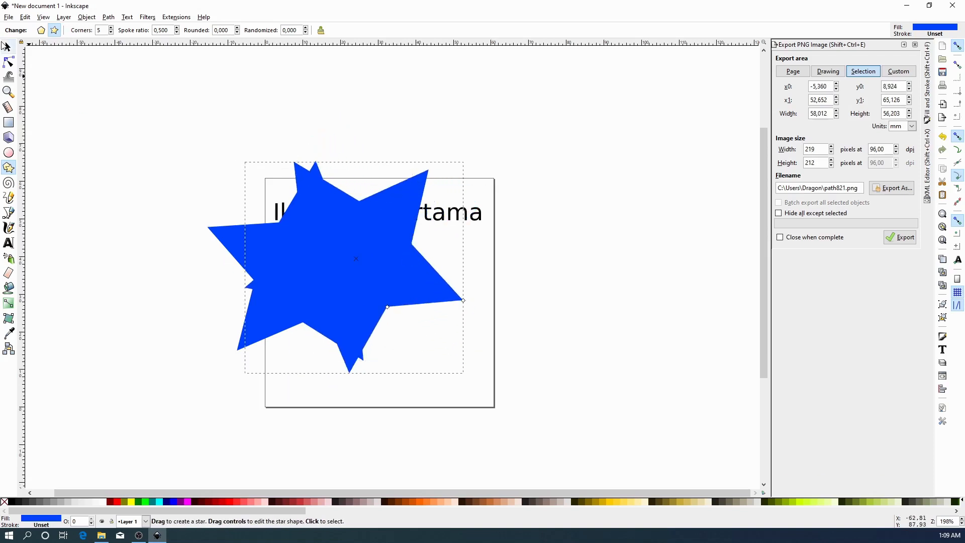
Shrink the stars to about 42 mm and 36 mm wide and arrange them side by side below the text
{"action": "left_click", "coordinate": [7, 46]}
{"action": "left_click_drag", "start_coordinate": [371, 261], "coordinate": [446, 306]}
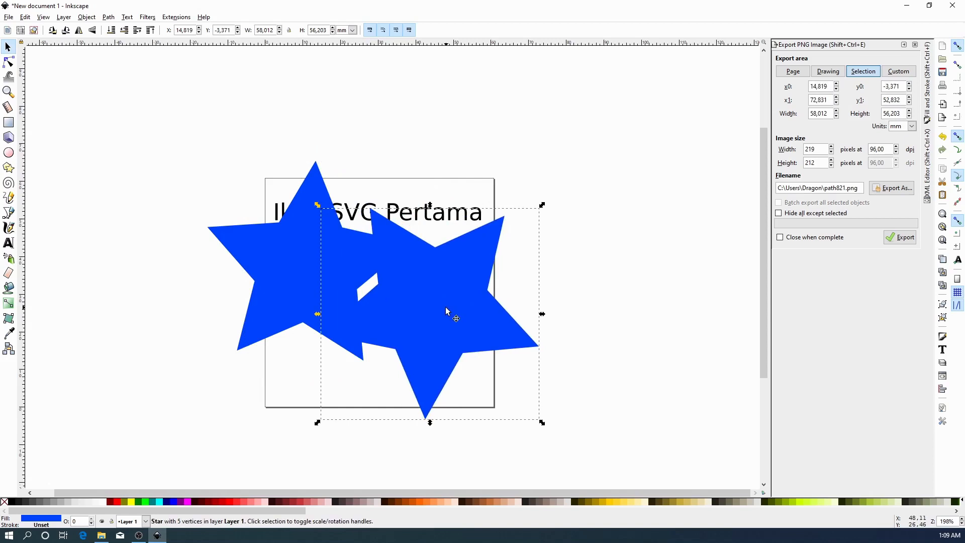
{"action": "left_click_drag", "start_coordinate": [301, 242], "coordinate": [333, 289]}
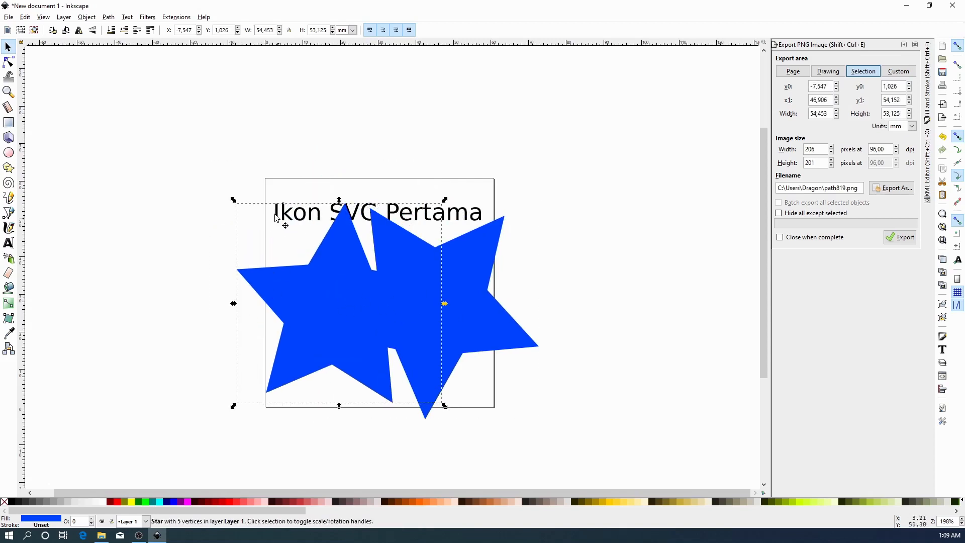
{"action": "left_click_drag", "start_coordinate": [234, 199], "coordinate": [279, 243]}
{"action": "mouse_move", "coordinate": [346, 332]}
{"action": "left_mouse_down"}
{"action": "mouse_move", "coordinate": [329, 318]}
{"action": "mouse_move", "coordinate": [349, 330]}
{"action": "left_mouse_up"}
{"action": "left_click_drag", "start_coordinate": [320, 203], "coordinate": [404, 282]}
{"action": "left_click", "coordinate": [362, 310]}
{"action": "left_click_drag", "start_coordinate": [361, 306], "coordinate": [353, 297]}
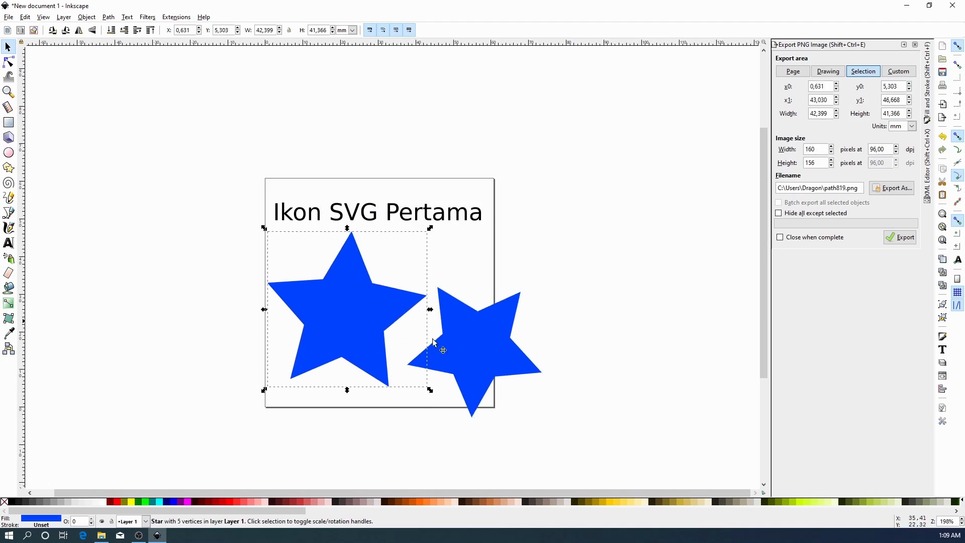
{"action": "left_click_drag", "start_coordinate": [486, 348], "coordinate": [435, 299]}
Fill the right star with dark navy 1f2b4dff and the left star with blue 2155eaff
{"action": "key", "text": "ctrl+shift+t"}
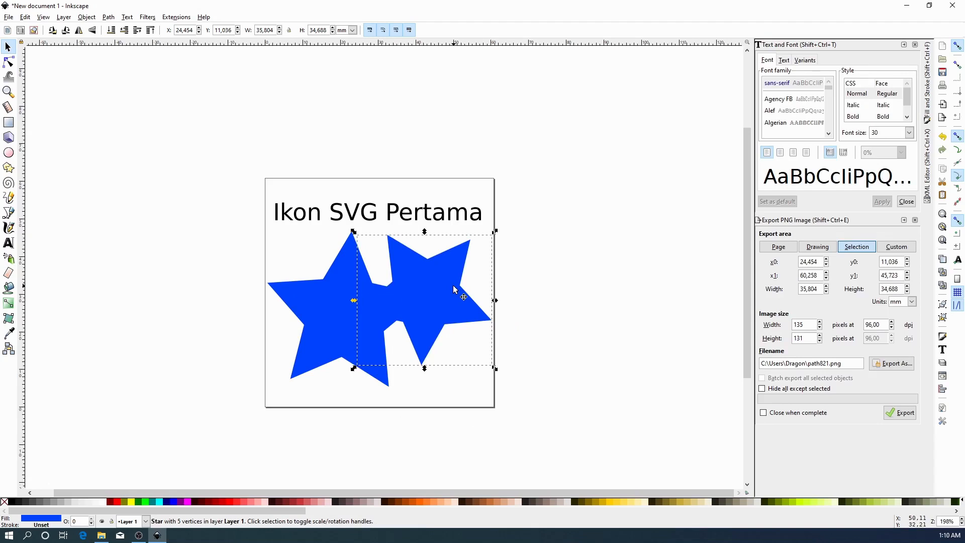
{"action": "left_click", "coordinate": [928, 101]}
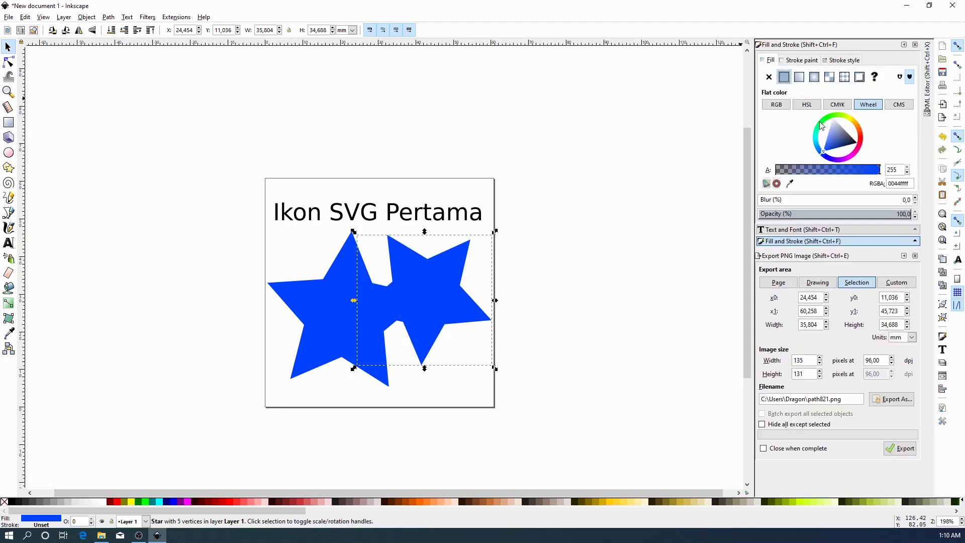
{"action": "left_click", "coordinate": [848, 141]}
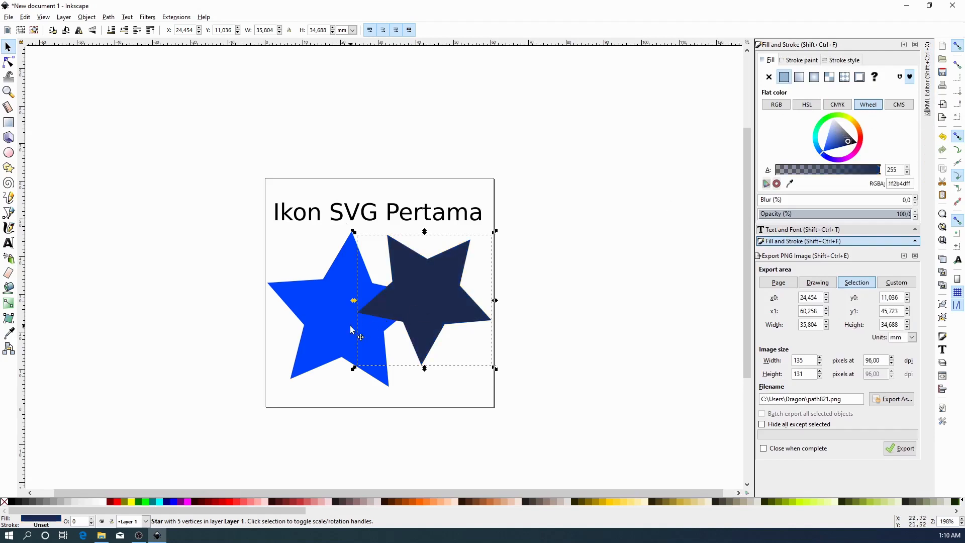
{"action": "left_click", "coordinate": [388, 322]}
{"action": "left_click_drag", "start_coordinate": [837, 126], "coordinate": [827, 146]}
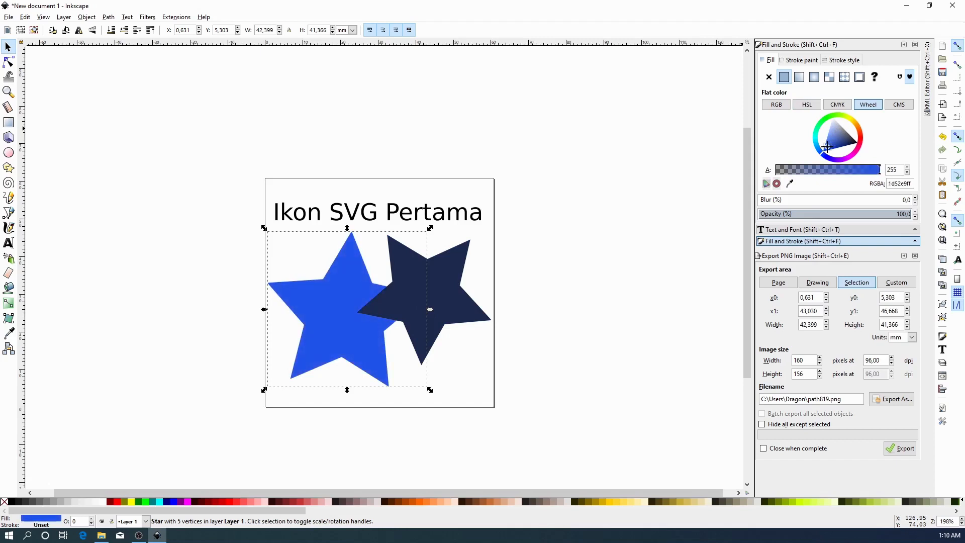
{"action": "left_click", "coordinate": [538, 313]}
Reduce the left star to about 28 mm and the right star to about 29 mm wide, spacing them apart below the text
{"action": "left_click", "coordinate": [438, 303]}
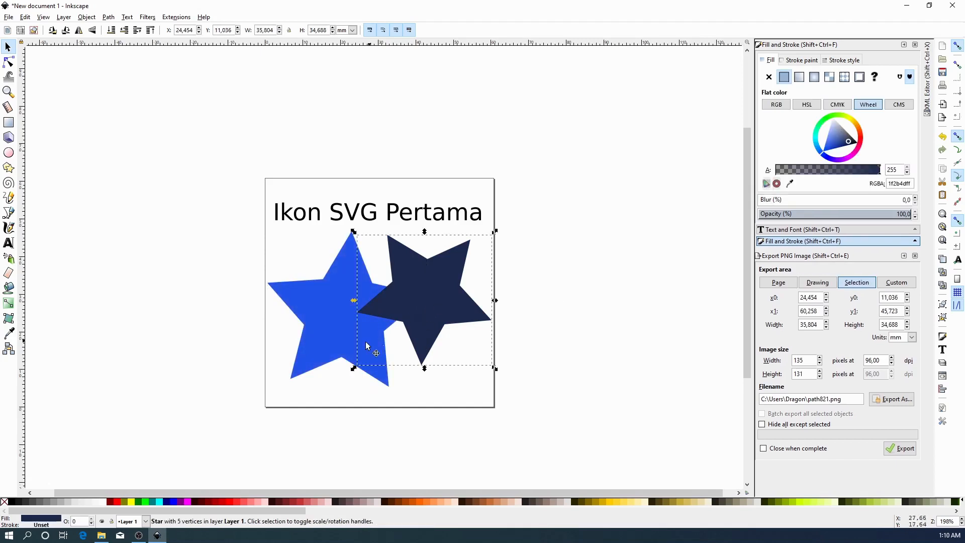
{"action": "left_click", "coordinate": [320, 353], "text": "shift"}
{"action": "left_click_drag", "start_coordinate": [430, 389], "coordinate": [376, 337]}
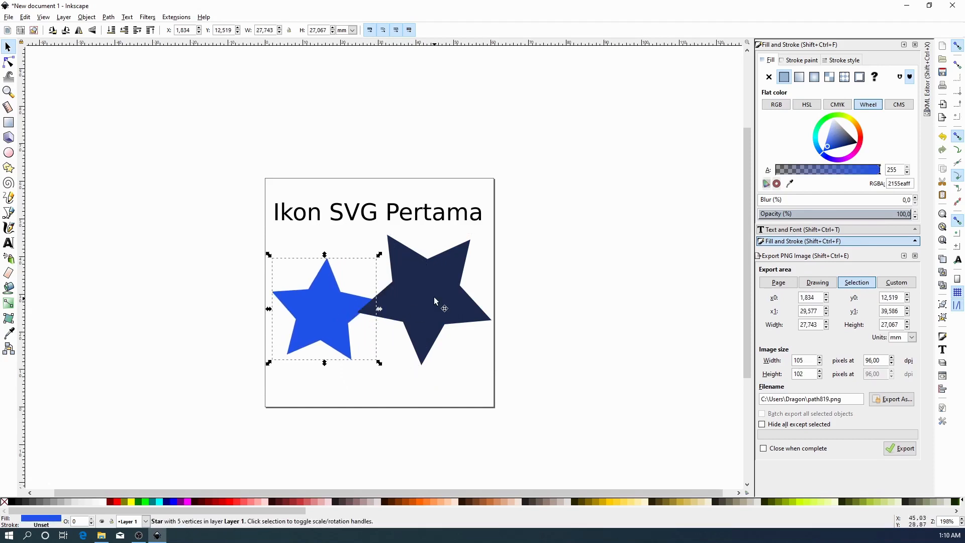
{"action": "left_click_drag", "start_coordinate": [327, 289], "coordinate": [339, 288]}
{"action": "left_click", "coordinate": [487, 321]}
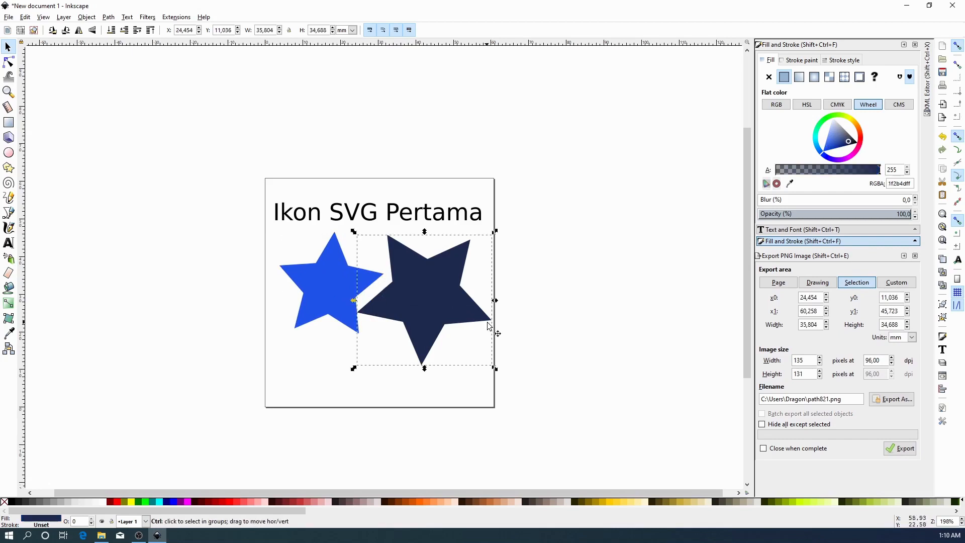
{"action": "left_click_drag", "start_coordinate": [495, 370], "coordinate": [472, 352]}
{"action": "left_click_drag", "start_coordinate": [411, 285], "coordinate": [423, 301]}
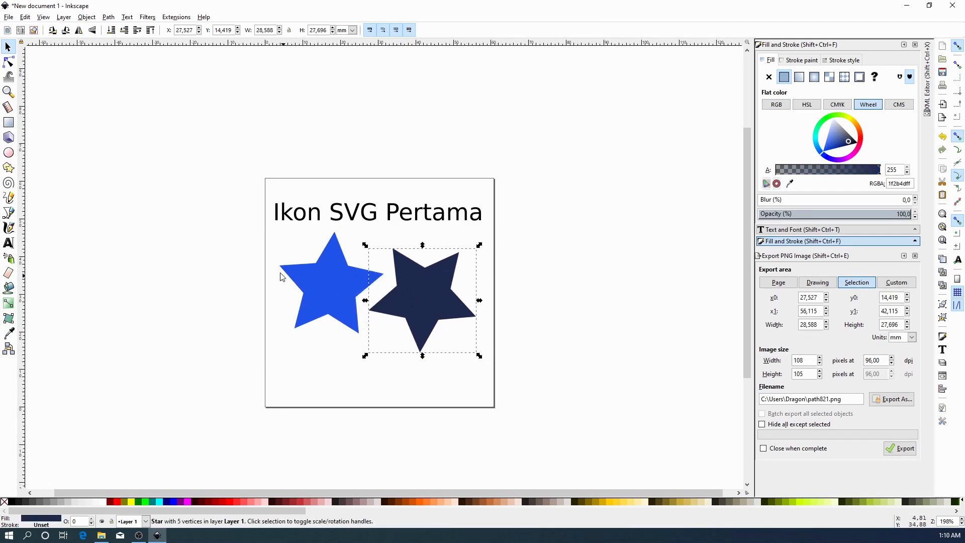
Draw an ellipse segment about 17 mm wide and 15 mm high below the left star
{"action": "left_click", "coordinate": [9, 153]}
{"action": "left_click_drag", "start_coordinate": [297, 342], "coordinate": [362, 398]}
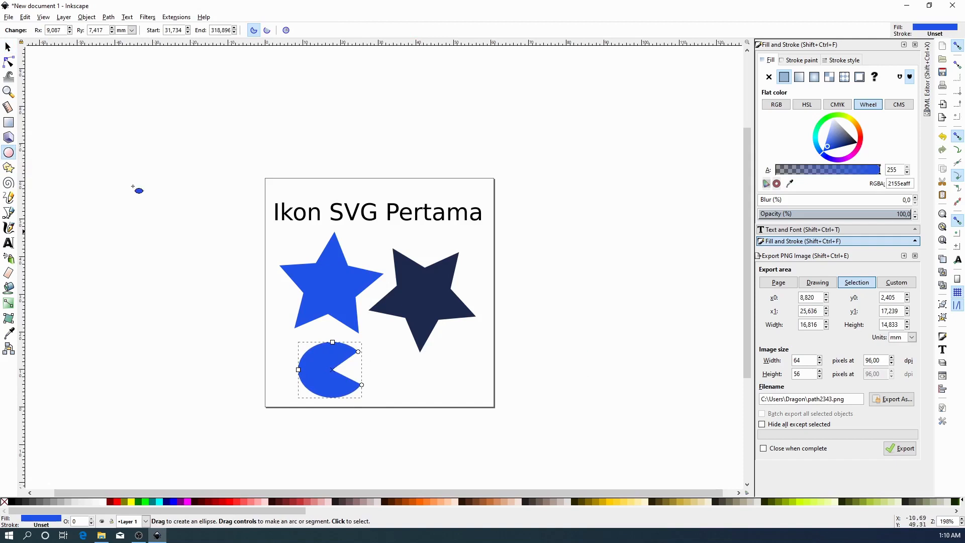
{"action": "key", "text": "Escape"}
Draw a 3D box about 15 mm wide and 13 mm high and position it below the right star
{"action": "left_click", "coordinate": [8, 137]}
{"action": "left_click_drag", "start_coordinate": [392, 360], "coordinate": [440, 399]}
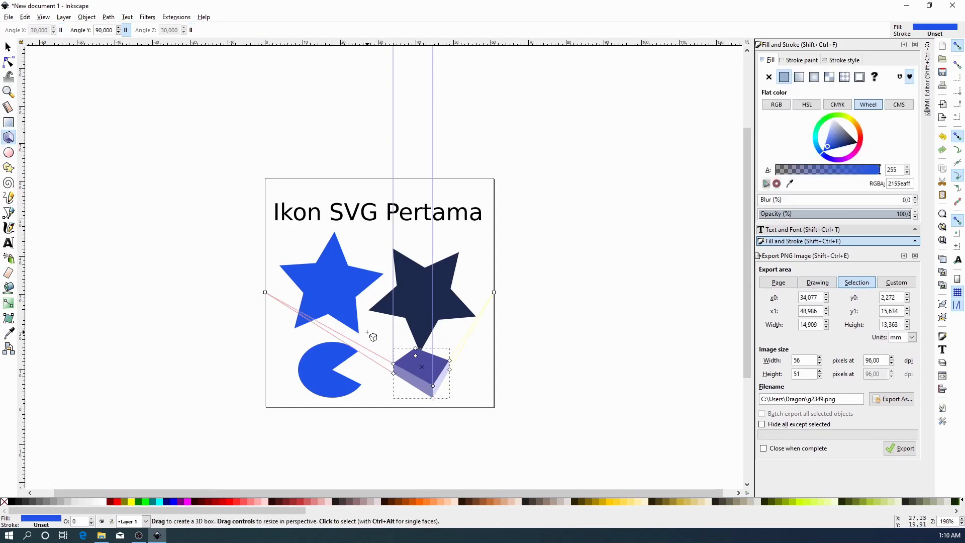
{"action": "left_click", "coordinate": [7, 46]}
{"action": "mouse_move", "coordinate": [425, 376]}
{"action": "left_mouse_down"}
{"action": "mouse_move", "coordinate": [453, 376]}
{"action": "mouse_move", "coordinate": [402, 383]}
{"action": "mouse_move", "coordinate": [423, 383]}
{"action": "left_mouse_up"}
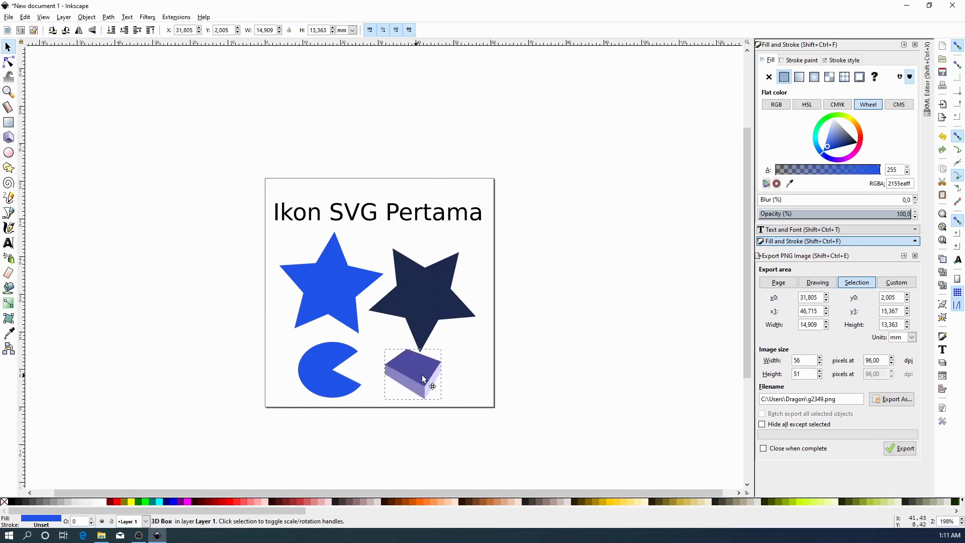
{"action": "left_click", "coordinate": [586, 320]}
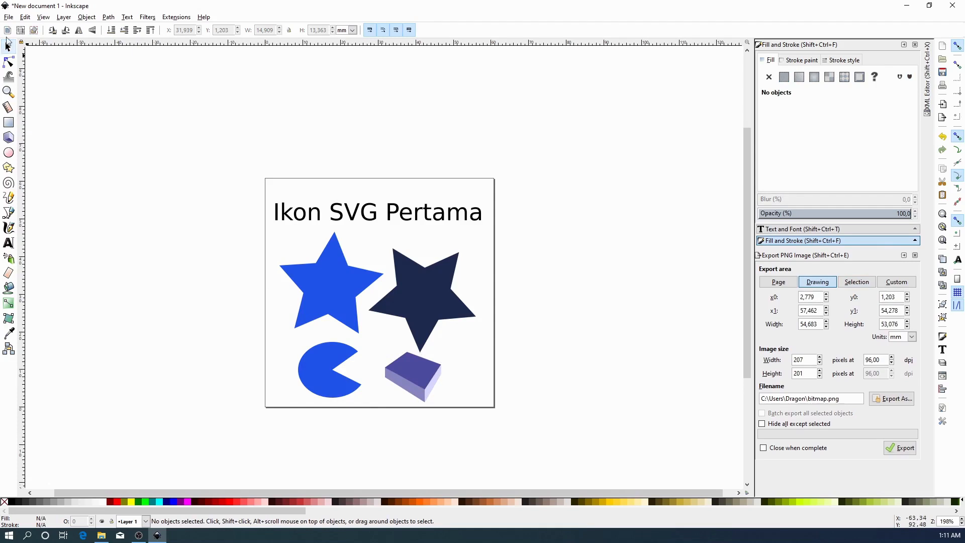
Save the drawing as "ikon svg pertama.svg" in the Pictures\svg\svg icon folder
{"action": "left_click", "coordinate": [9, 17]}
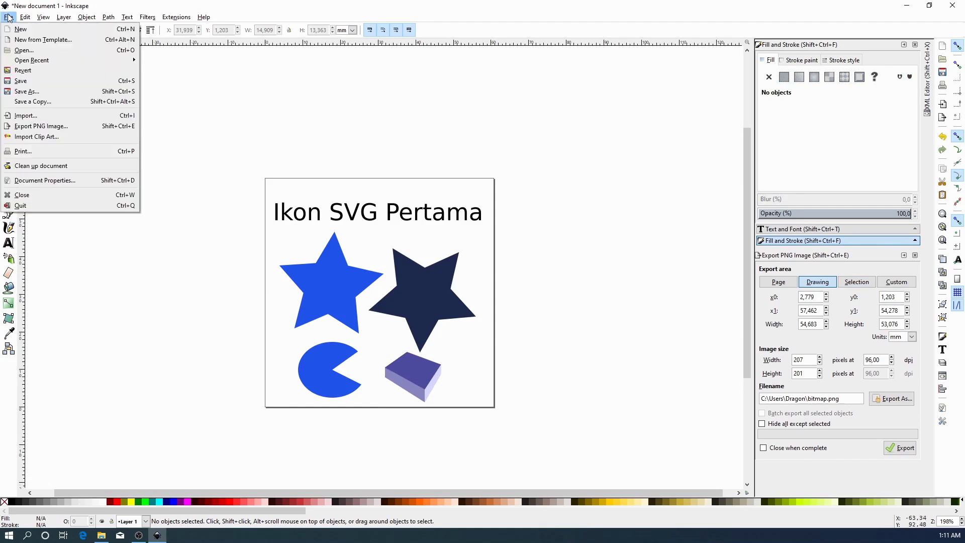
{"action": "left_click", "coordinate": [37, 91]}
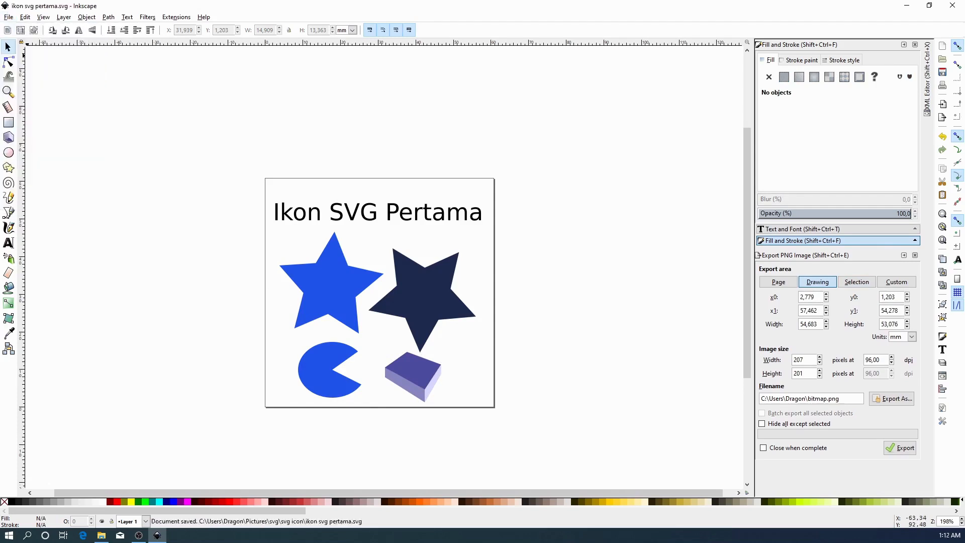
Switch to File Explorer, open the "ikon svg pertama" file from the svg icon folder in Edge and inspect its rendering at different zooms
{"action": "left_click", "coordinate": [102, 536]}
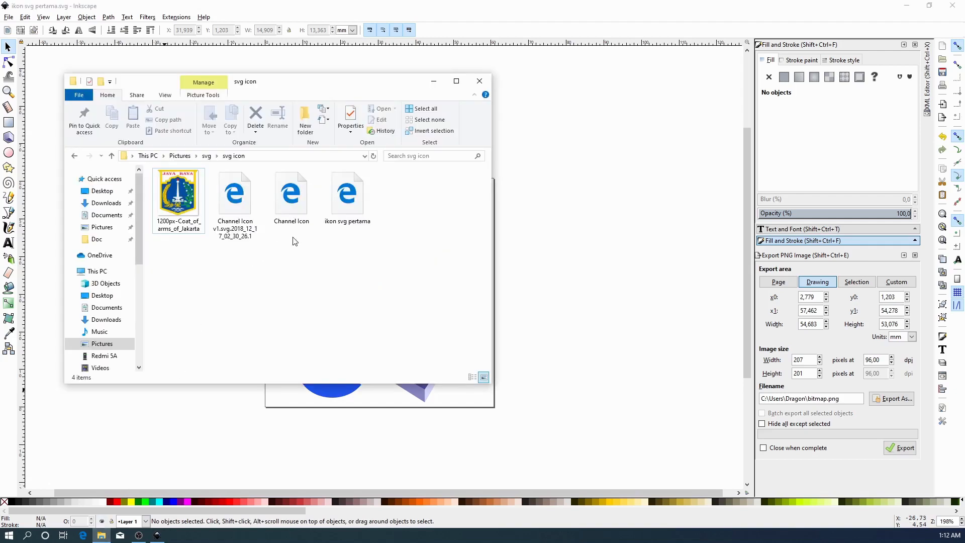
{"action": "double_click", "coordinate": [338, 208]}
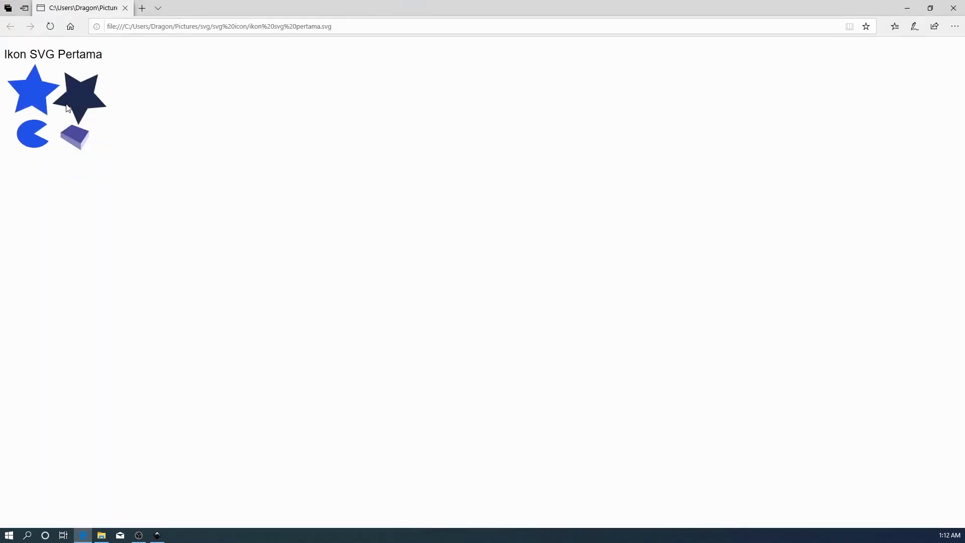
{"action": "scroll", "coordinate": [67, 108], "scroll_direction": "up", "scroll_amount": 4, "text": "ctrl"}
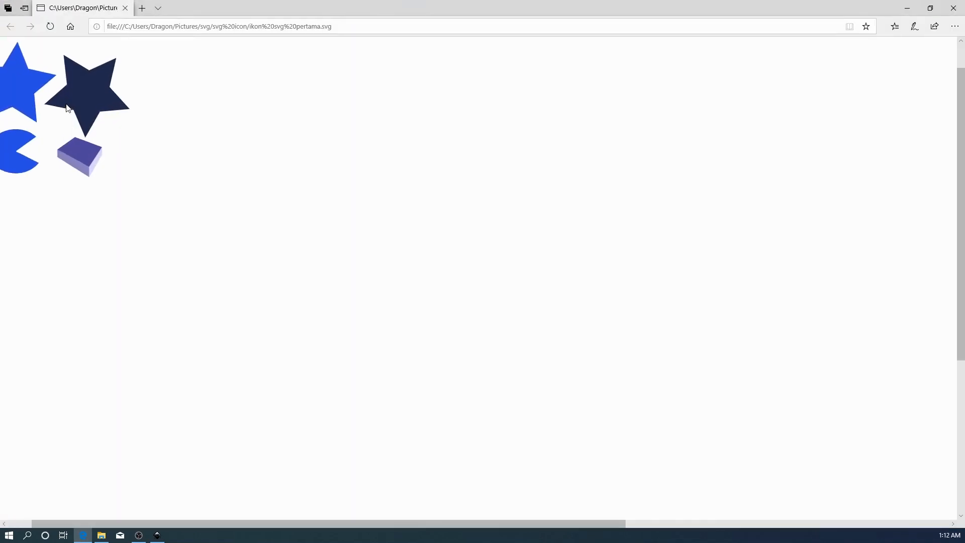
{"action": "scroll", "coordinate": [75, 151], "scroll_direction": "down", "scroll_amount": 3, "text": "ctrl"}
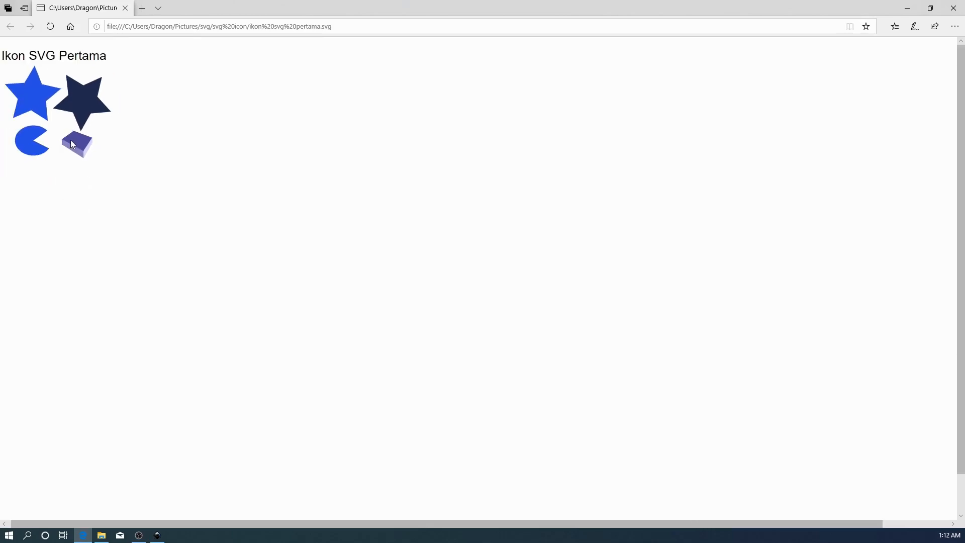